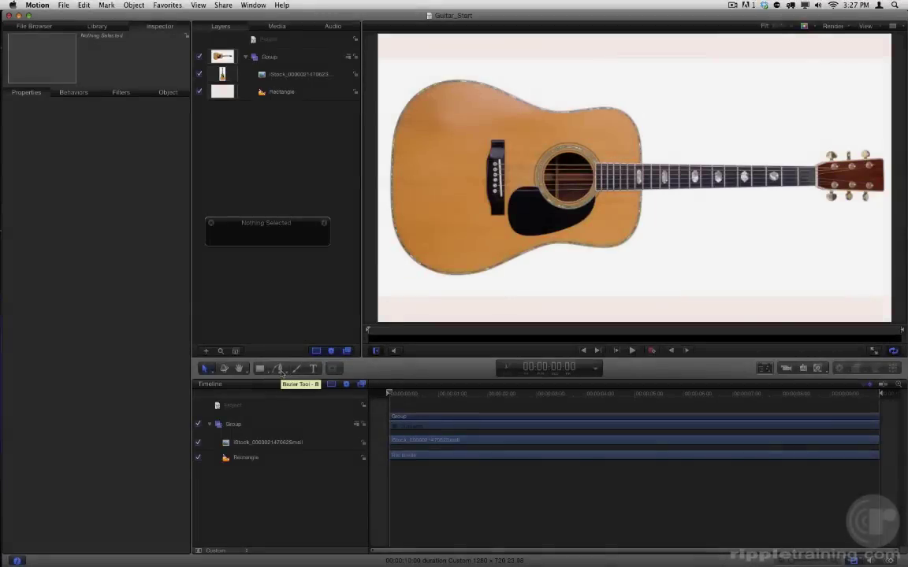
- Select the Bezier tool in the toolbar to start tracing the guitar photo
left_click(281, 370)
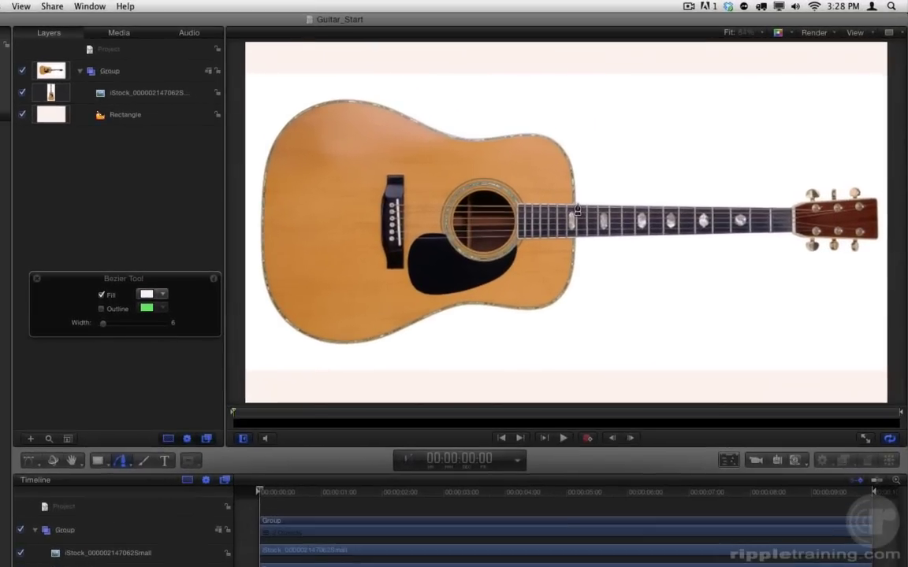
- Place Bezier points along the guitar's neck and headstock, panning across the zoomed view
left_click(575, 206)
left_click(678, 206)
left_click_drag(792, 207, 812, 211)
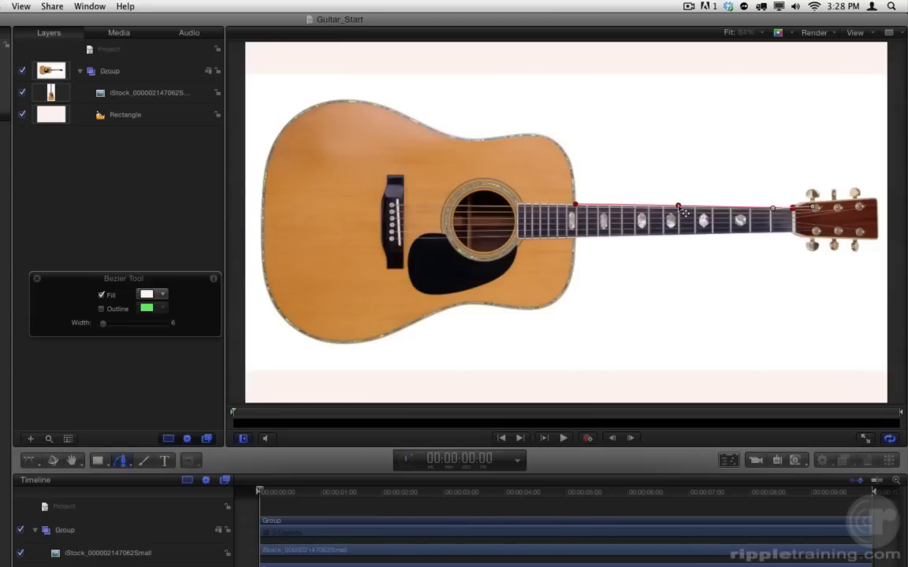
left_click_drag(677, 206, 680, 207)
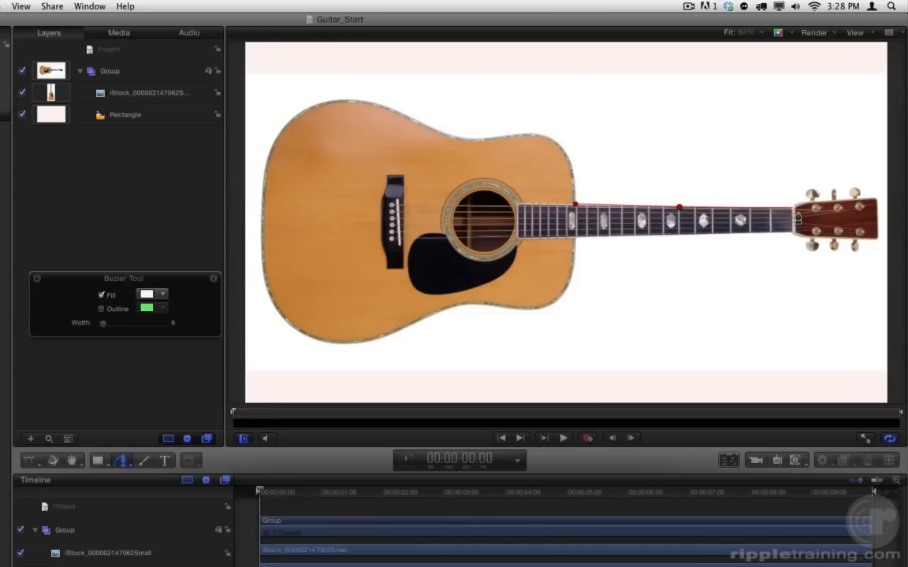
scroll(797, 218, "up", 6)
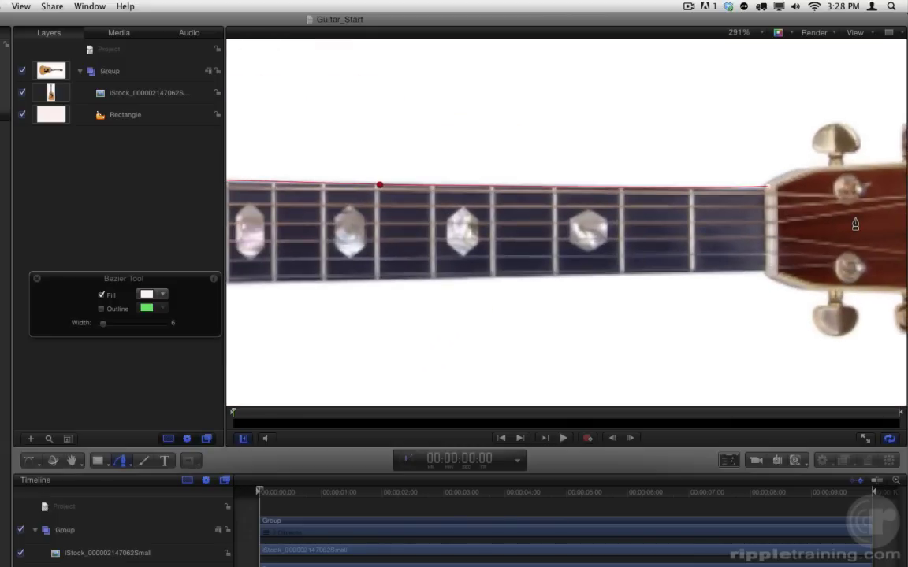
key("space")
left_click_drag(862, 223, 549, 230)
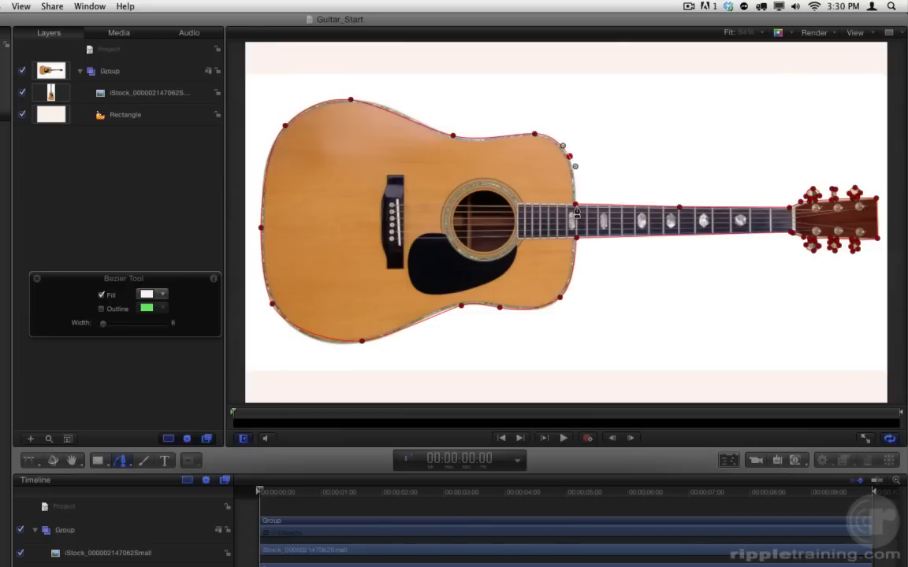
- Close the outline on its first point, then drag tangent handles to smooth the upper and lower body curves
left_click(575, 208)
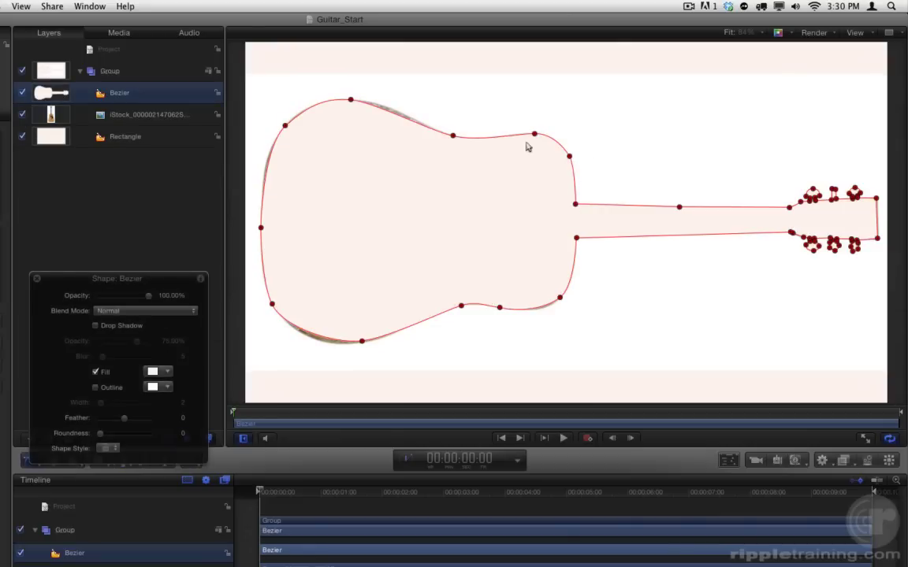
left_click(453, 136)
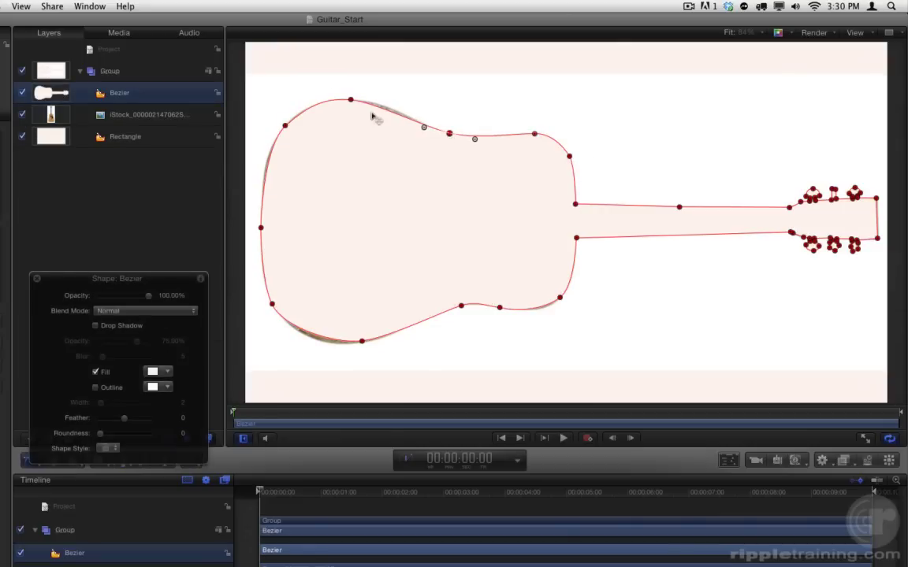
left_click(351, 100)
left_click_drag(374, 104, 386, 100)
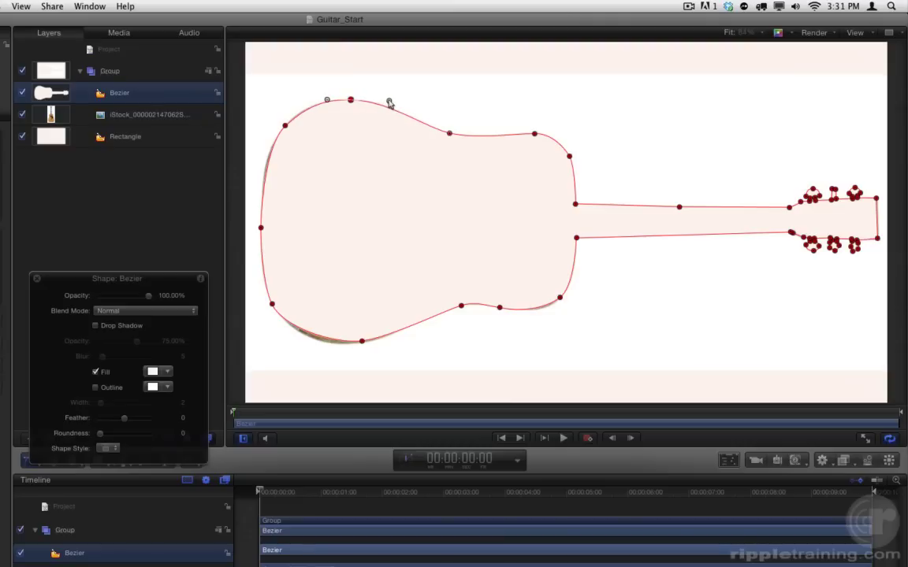
left_click_drag(362, 341, 320, 347)
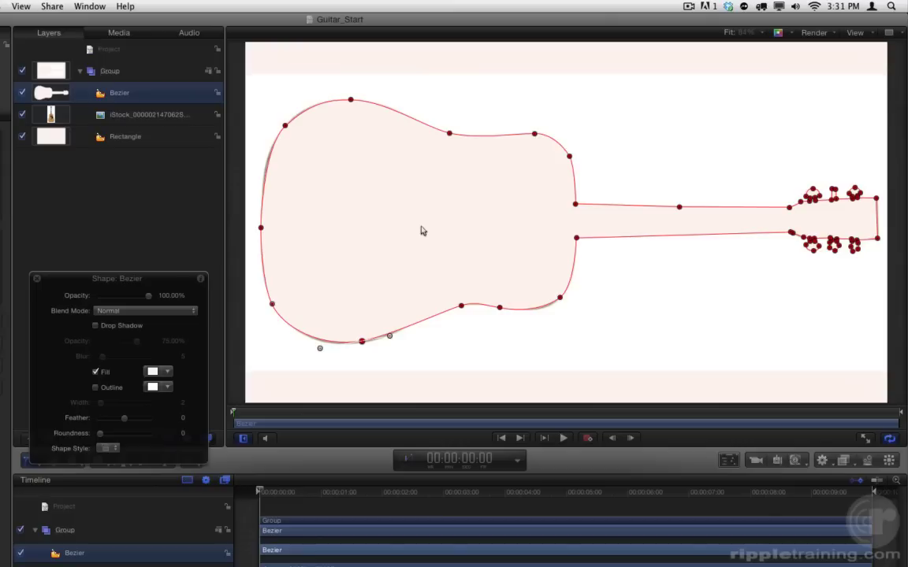
- Turn off the shape's fill, give it a red outline, and hide the guitar photo layer
left_click(96, 372)
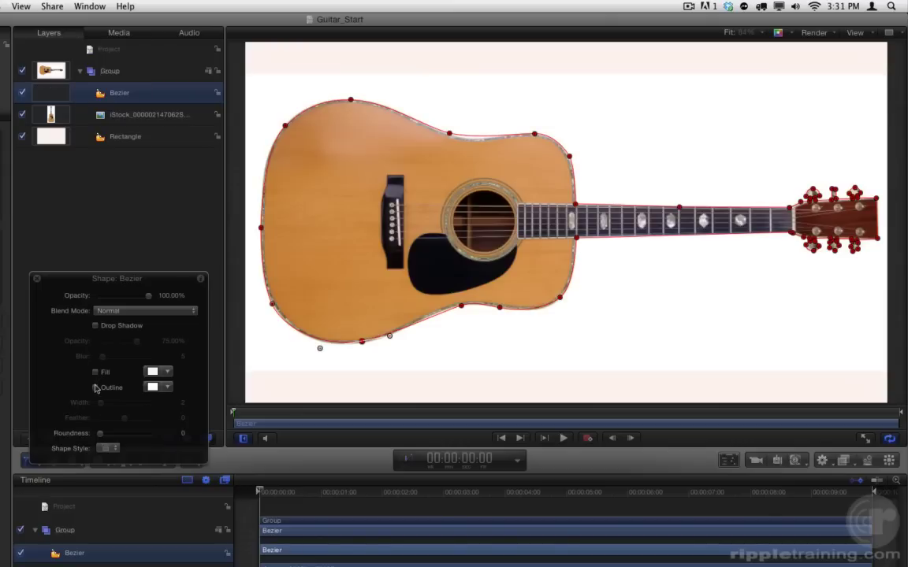
left_click(96, 387)
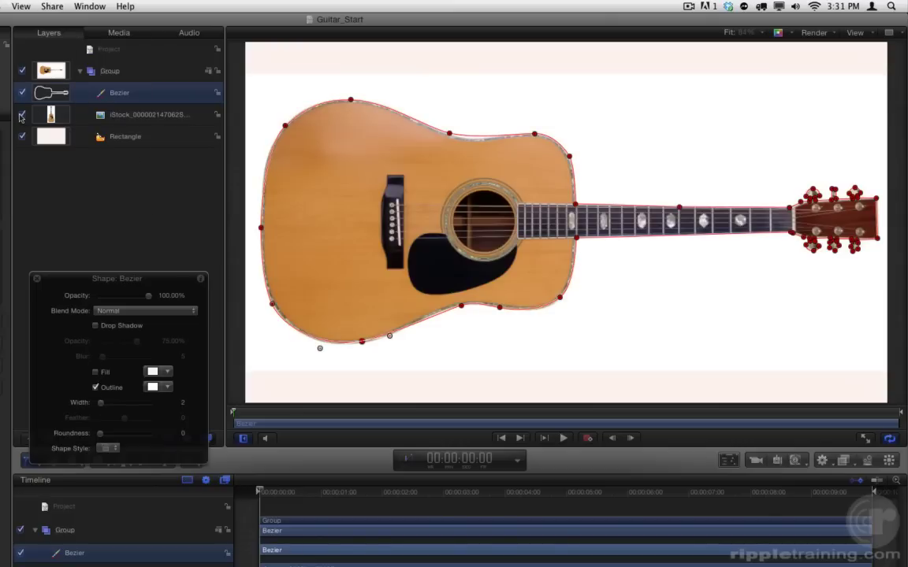
left_click(22, 114)
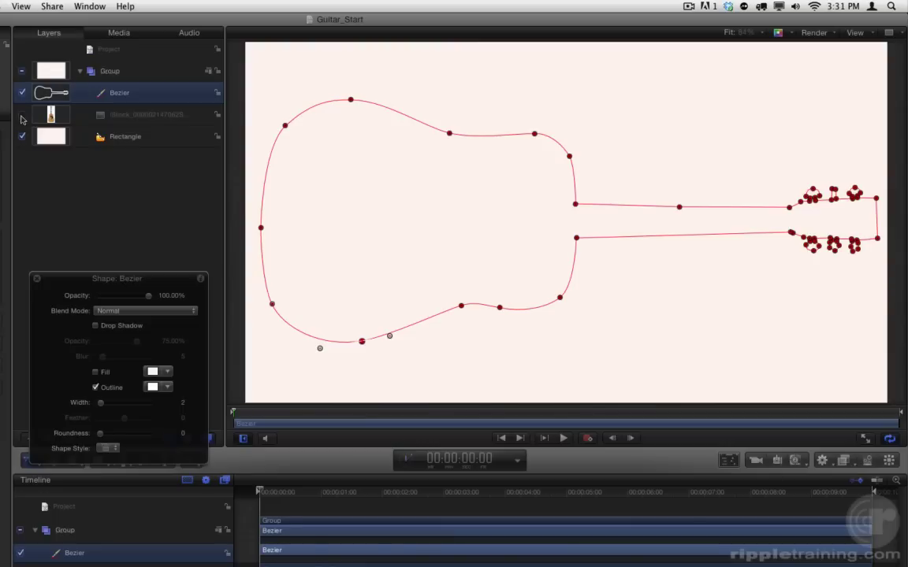
left_click(166, 388)
left_click(184, 402)
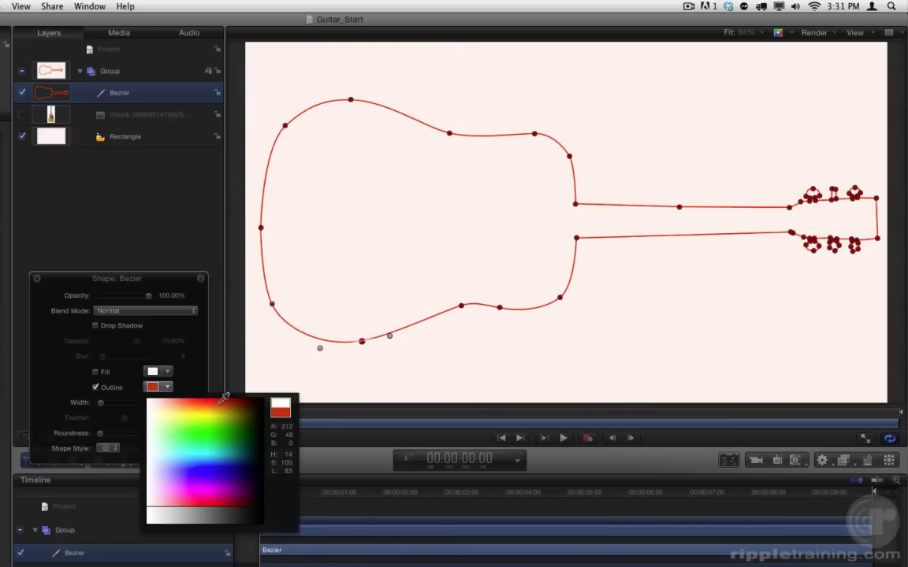
left_click(130, 170)
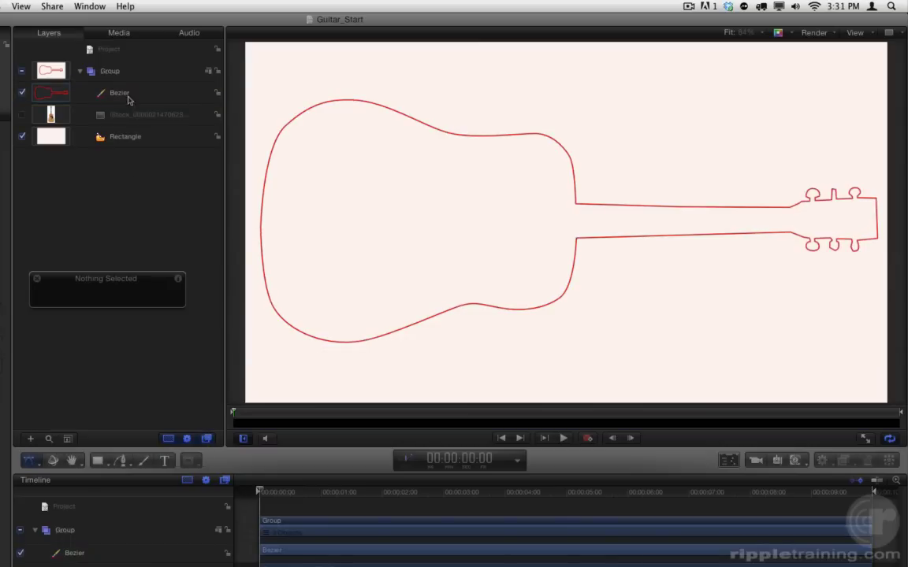
- Rename the Bezier layer to 'Acoustic Guitar'
double_click(120, 93)
type("Ac")
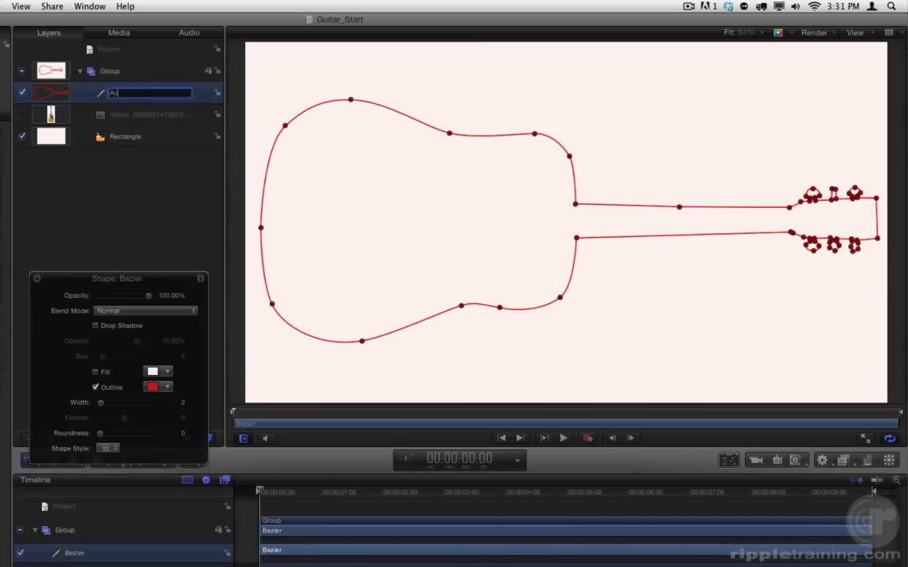
type("oustic Guitar")
key("Return")
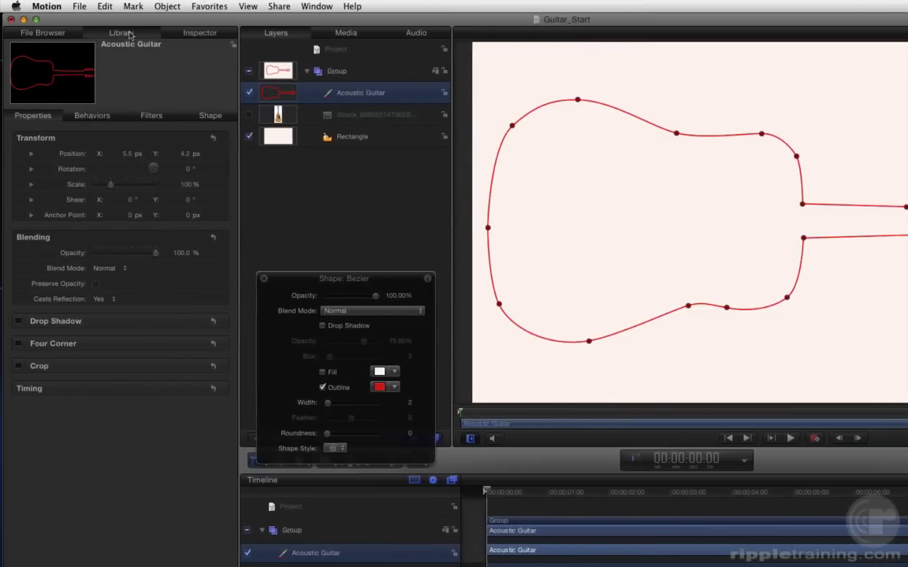
- Add the Acoustic Guitar shape to the Library's Shapes category
left_click(129, 34)
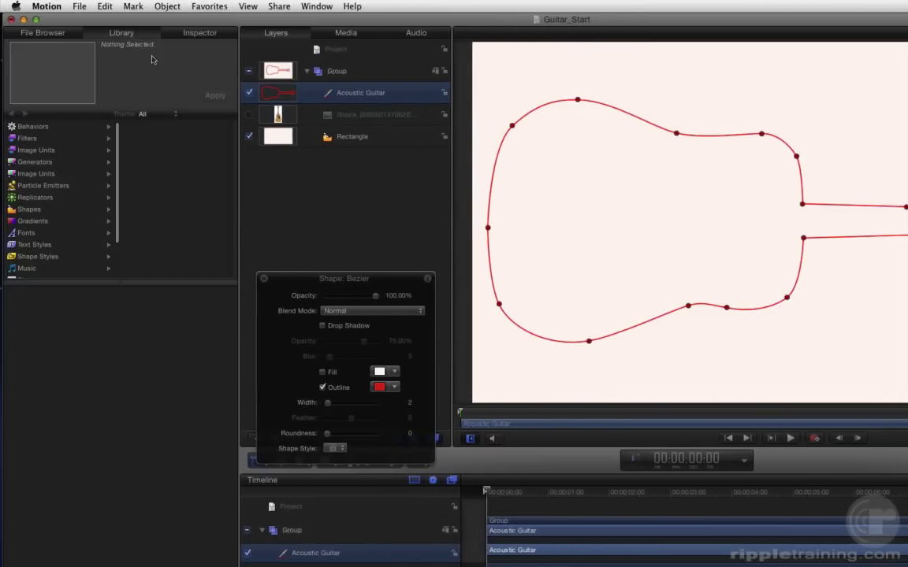
left_click(33, 210)
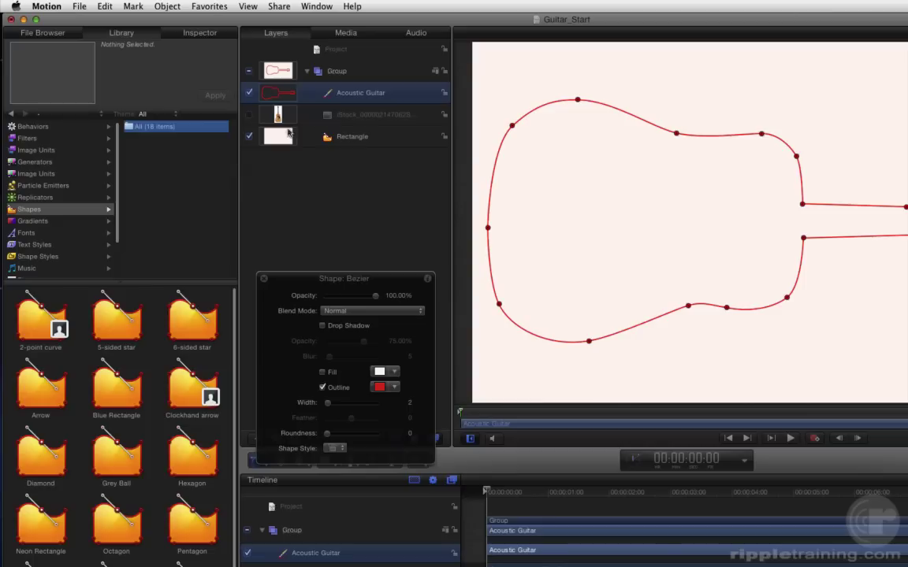
left_click_drag(298, 93, 77, 276)
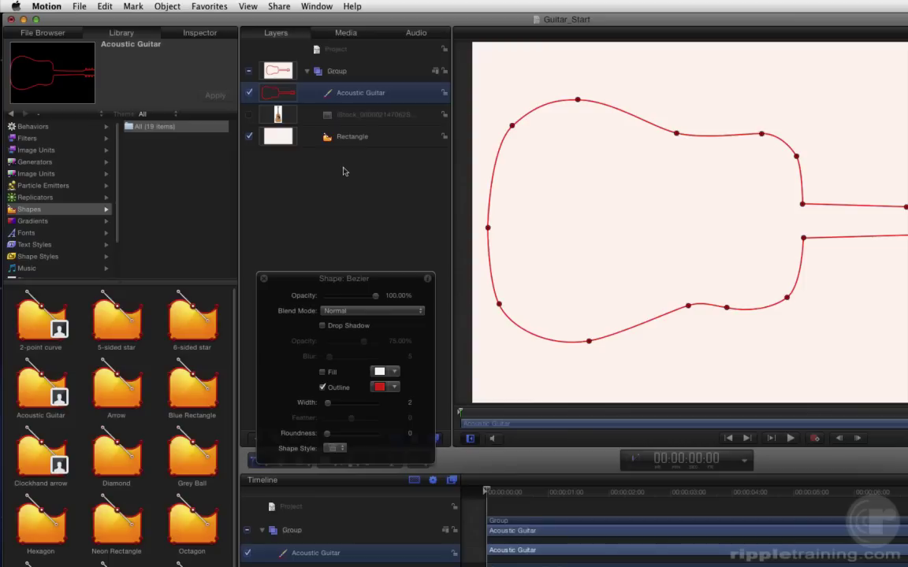
- Drag the Acoustic Guitar layer into the File Browser's Desktop folder to export Acoustic Guitar.molo
left_click(47, 34)
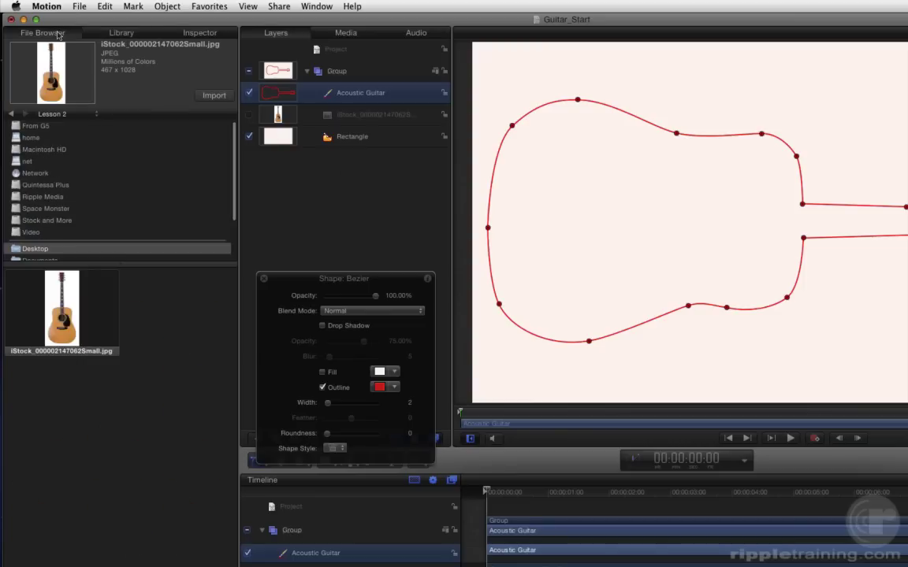
scroll(27, 246, "down", 1)
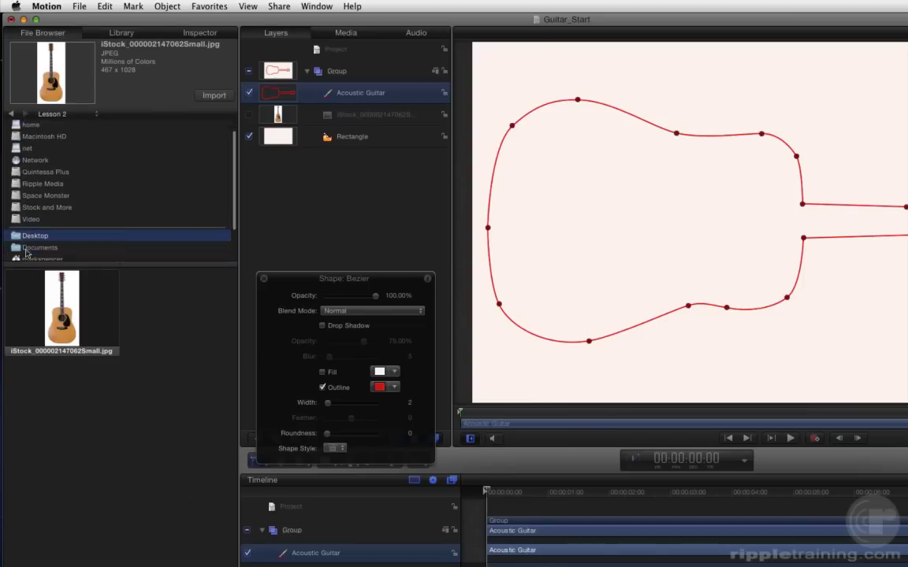
left_click_drag(294, 85, 185, 386)
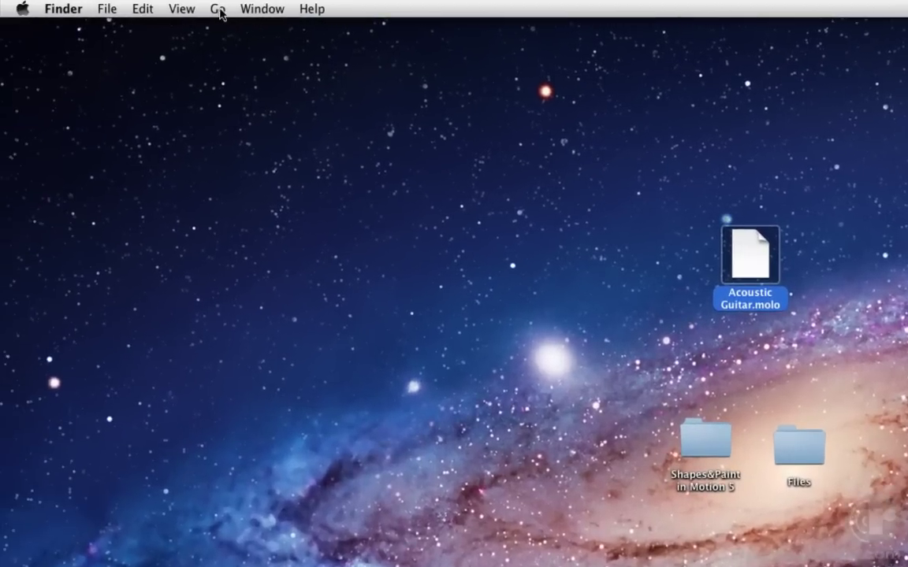
- Browse from Go > Library through Application Support > Motion > Library > Shapes in Finder
left_click(219, 9)
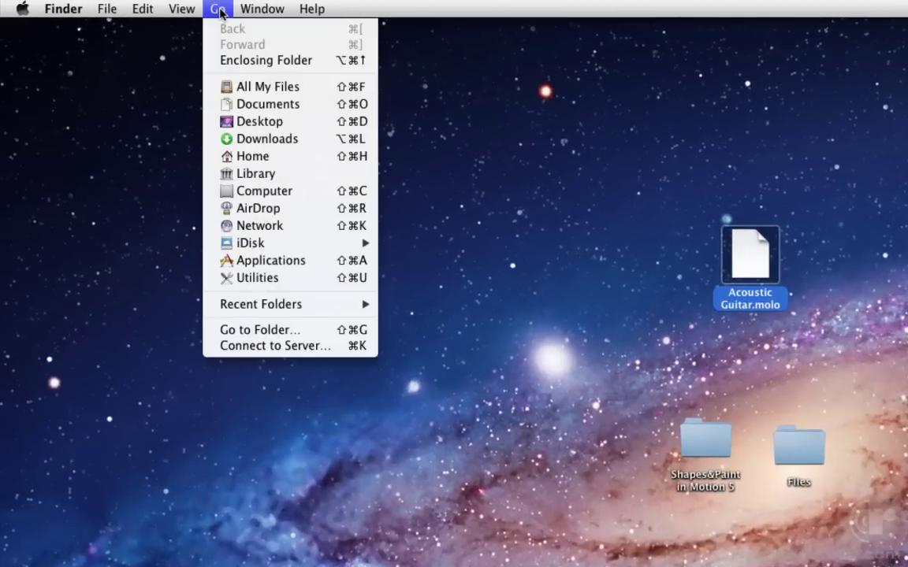
left_click(309, 174)
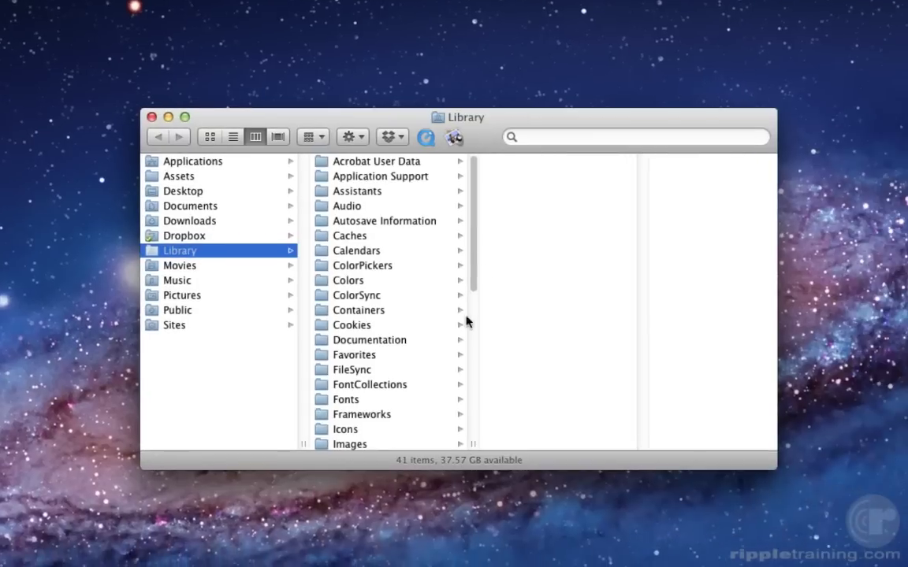
left_click(409, 176)
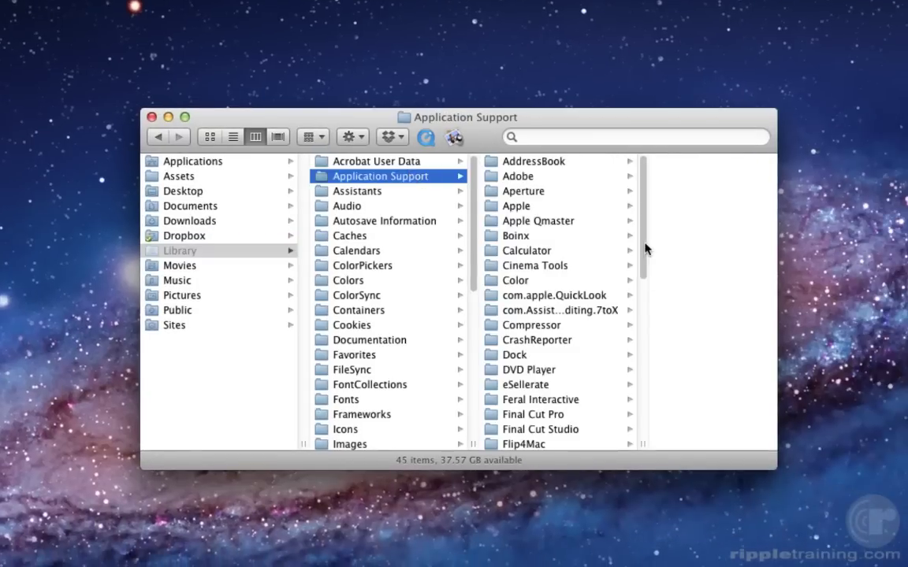
left_click_drag(645, 249, 641, 357)
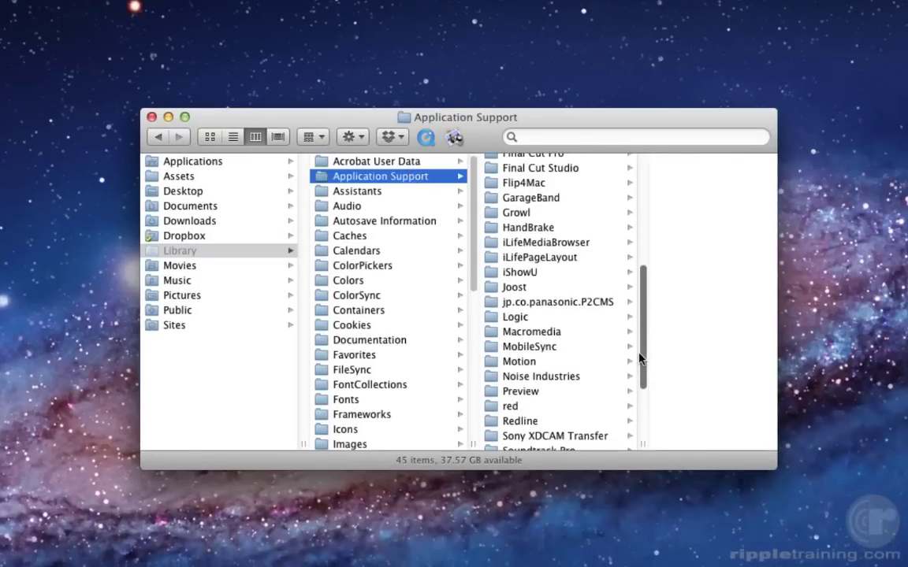
left_click(530, 364)
left_click(682, 175)
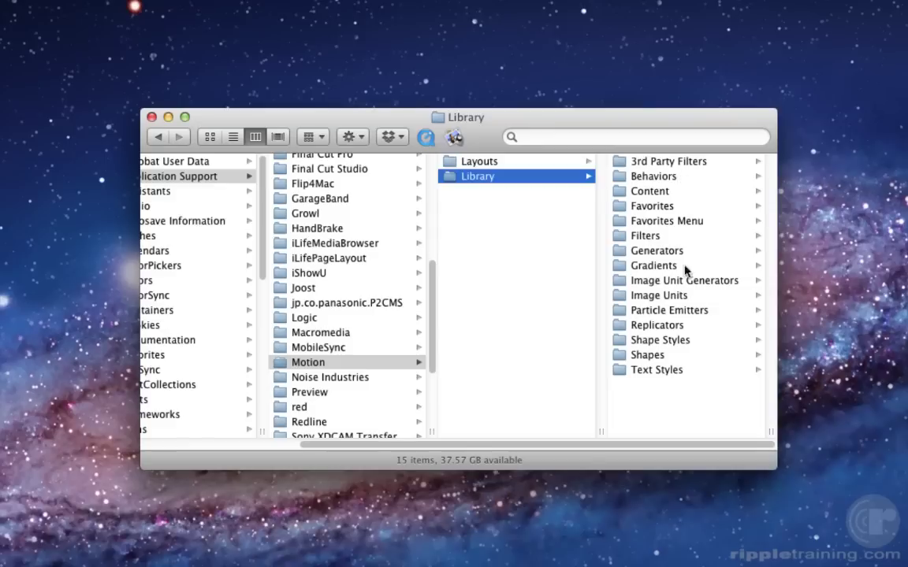
left_click(660, 356)
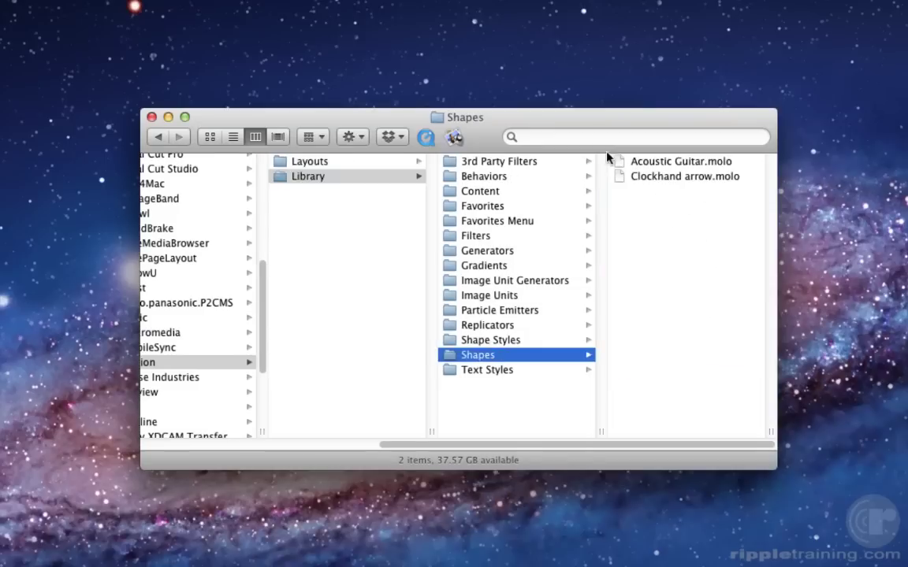
left_click_drag(610, 125, 398, 162)
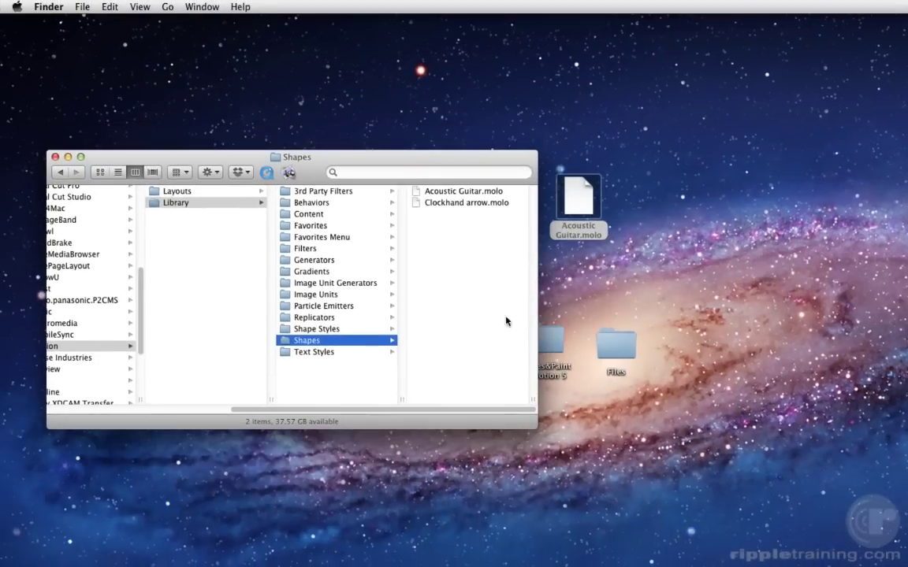
- Open the Goodies folder inside Shapes&Paint in Motion 5
left_click_drag(552, 339, 705, 327)
double_click(706, 327)
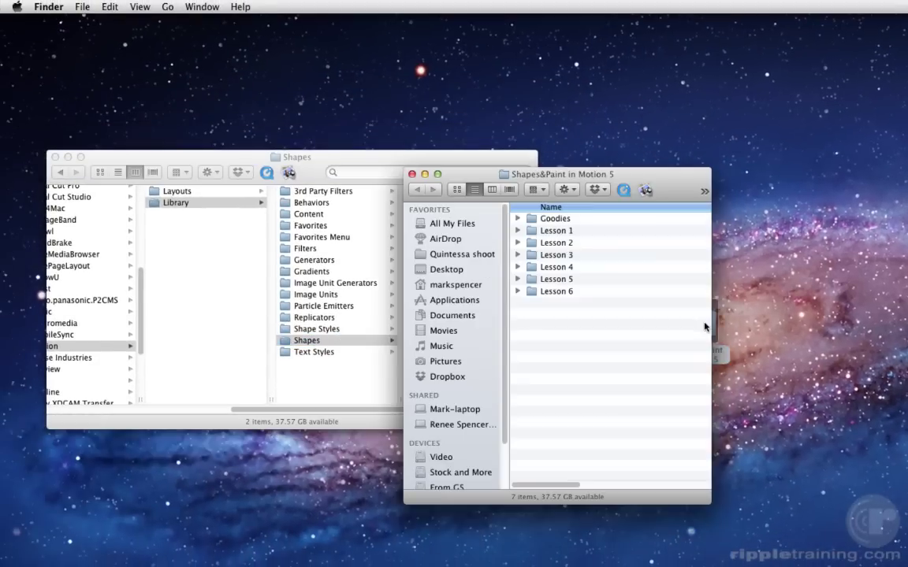
left_click_drag(568, 197, 741, 167)
double_click(700, 211)
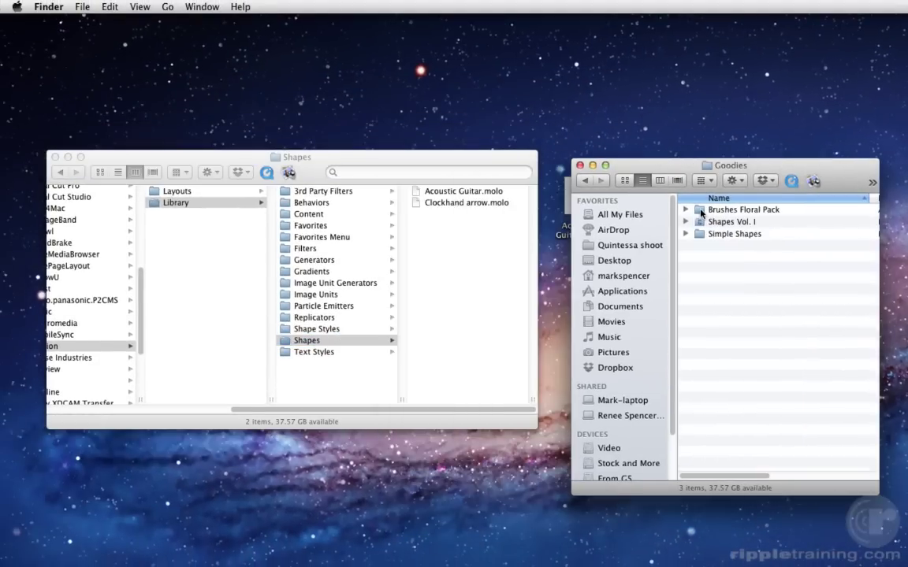
- Select Shapes Vol. I and Simple Shapes and copy them into Motion's Shapes folder
left_click(700, 236)
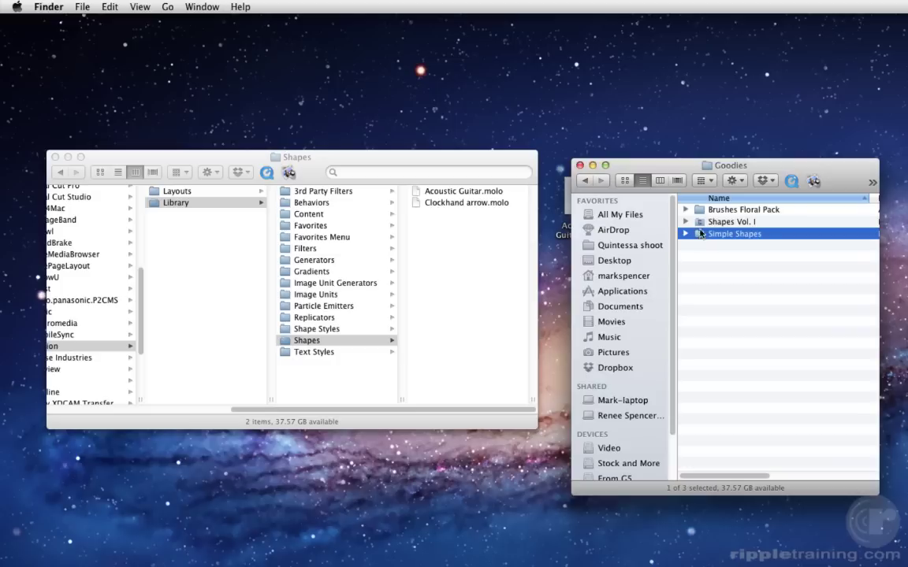
left_click(702, 224)
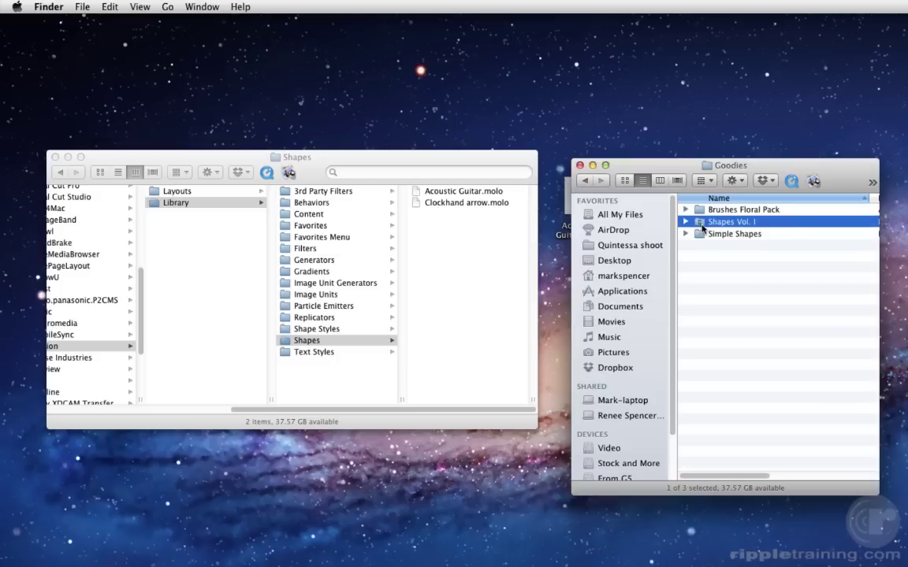
left_click(704, 234, "shift")
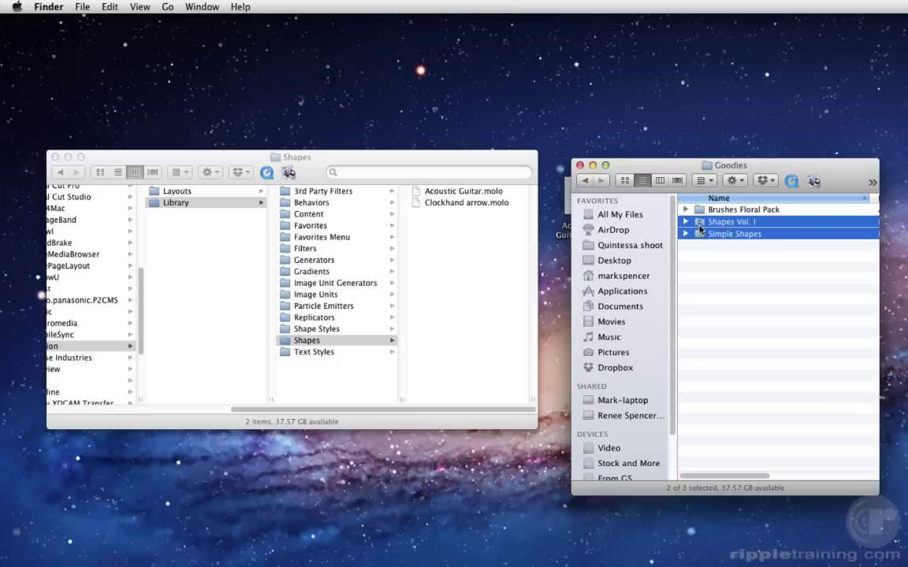
left_click_drag(704, 234, 463, 253)
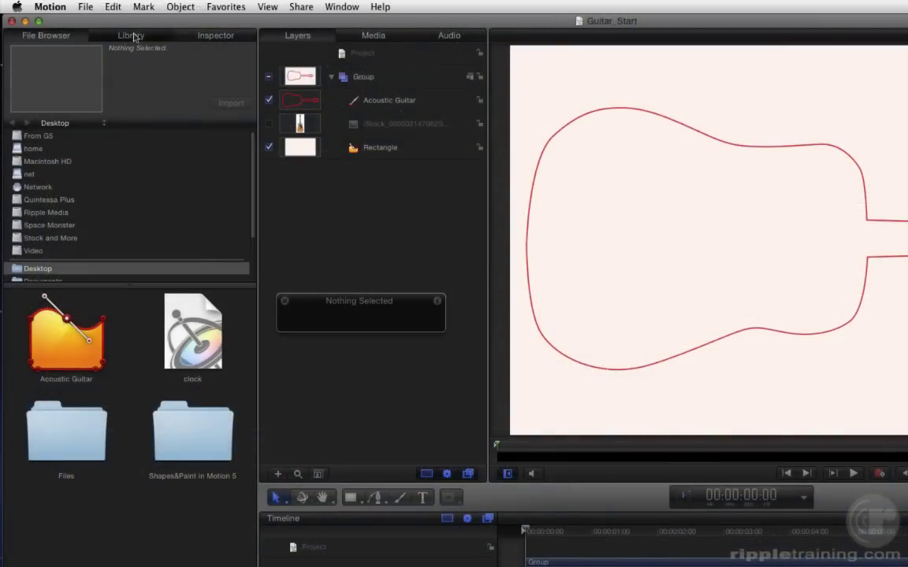
- Preview Simple Shapes' 4-pointed Star, Spiral_4 and Spiral_5, then list Shapes Vol. I's folders
left_click(131, 36)
left_click(32, 226)
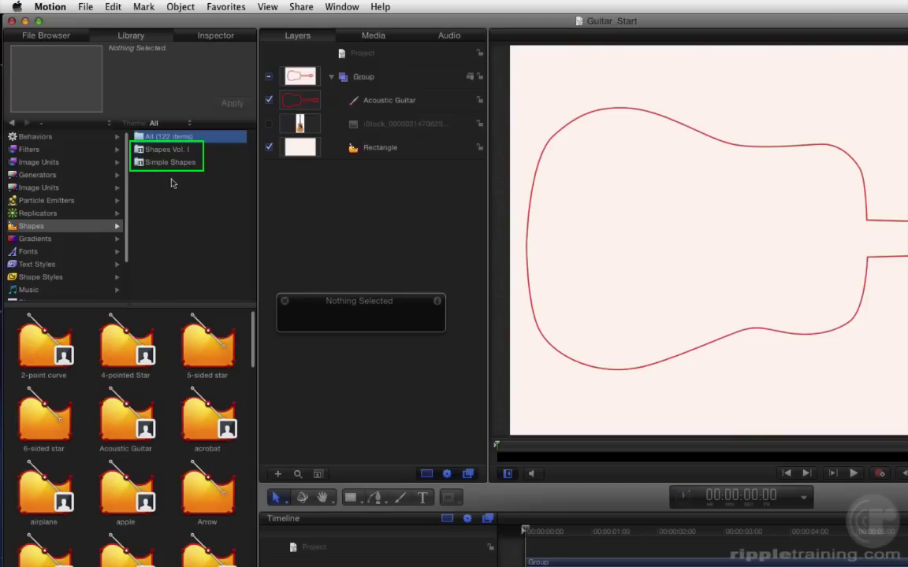
left_click(180, 163)
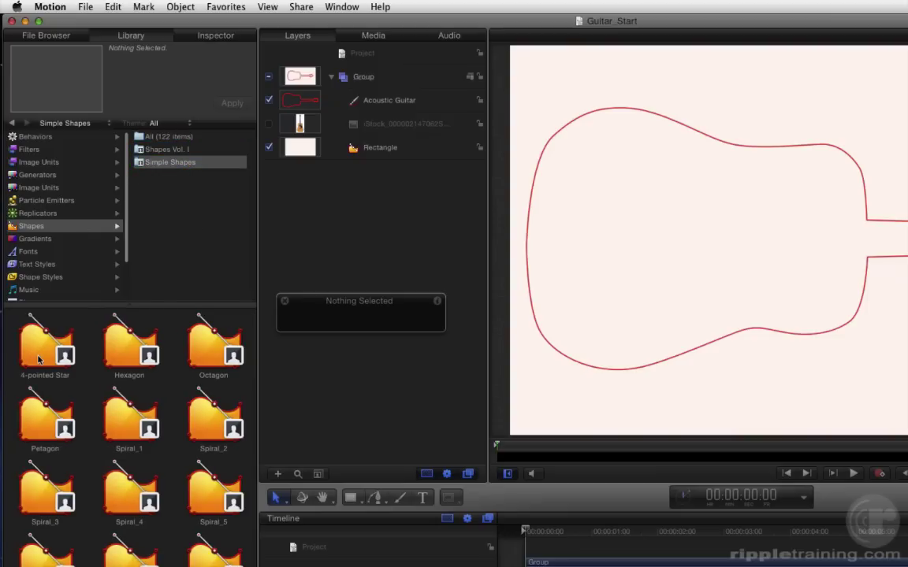
left_click(38, 343)
left_click(123, 487)
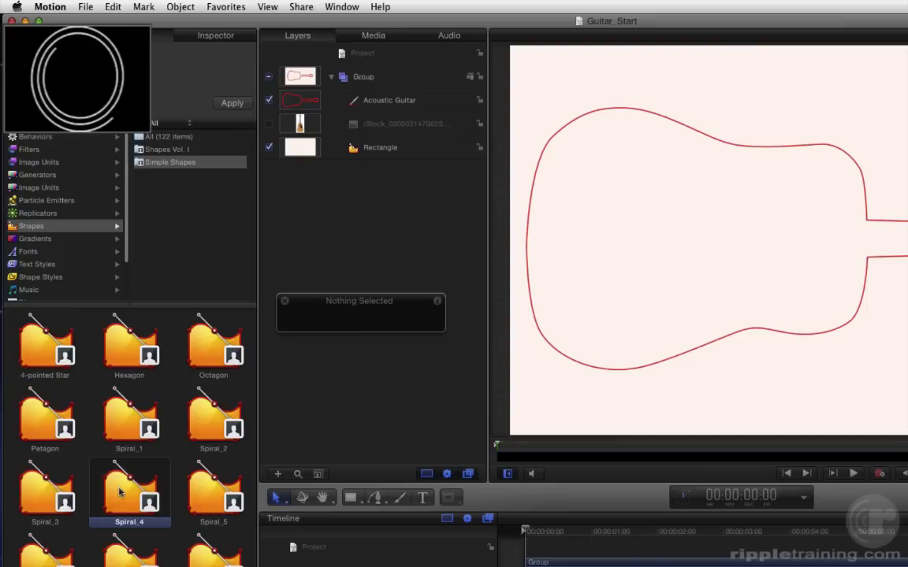
left_click(223, 503)
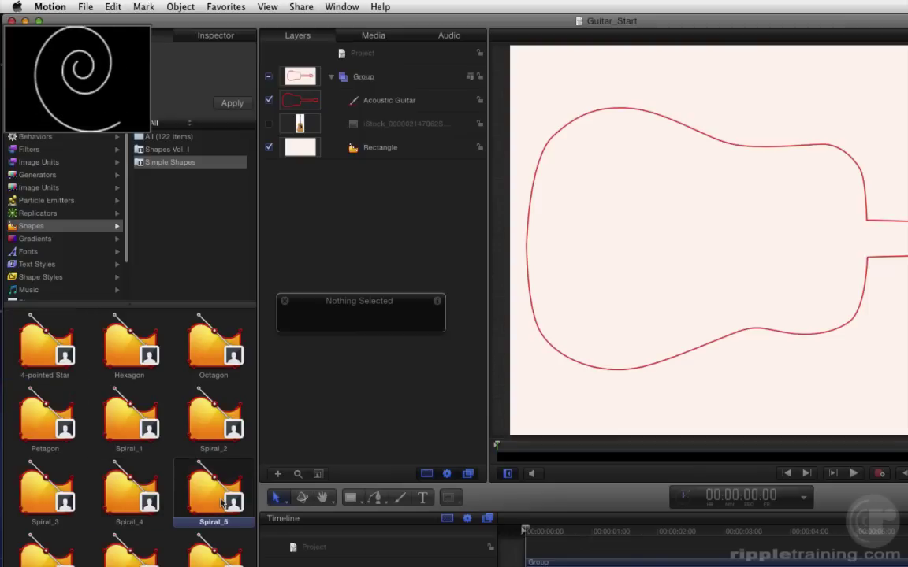
left_click(181, 151)
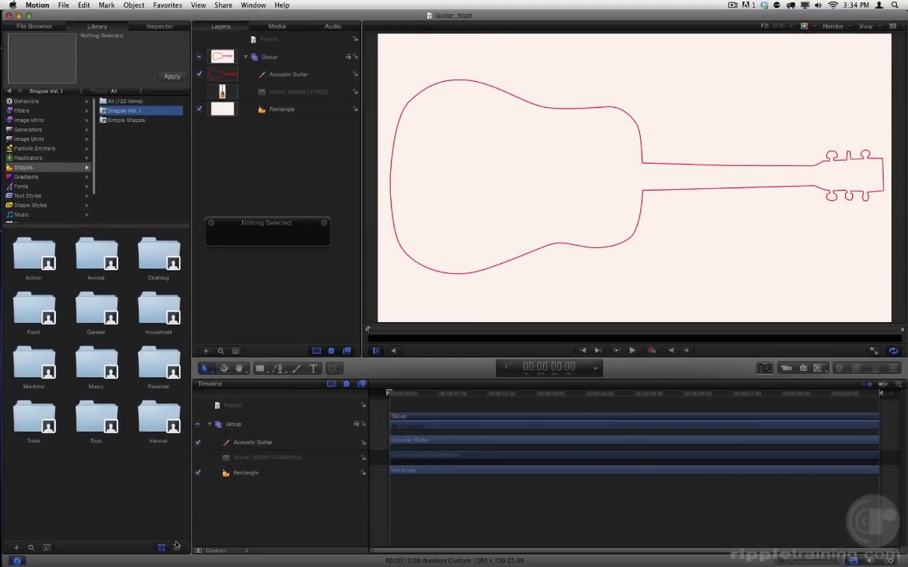
left_click(176, 547)
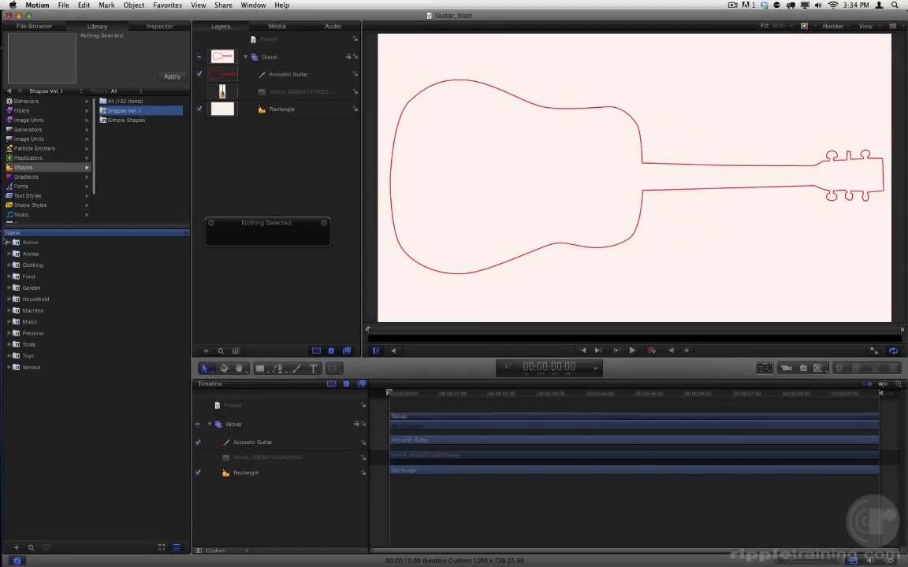